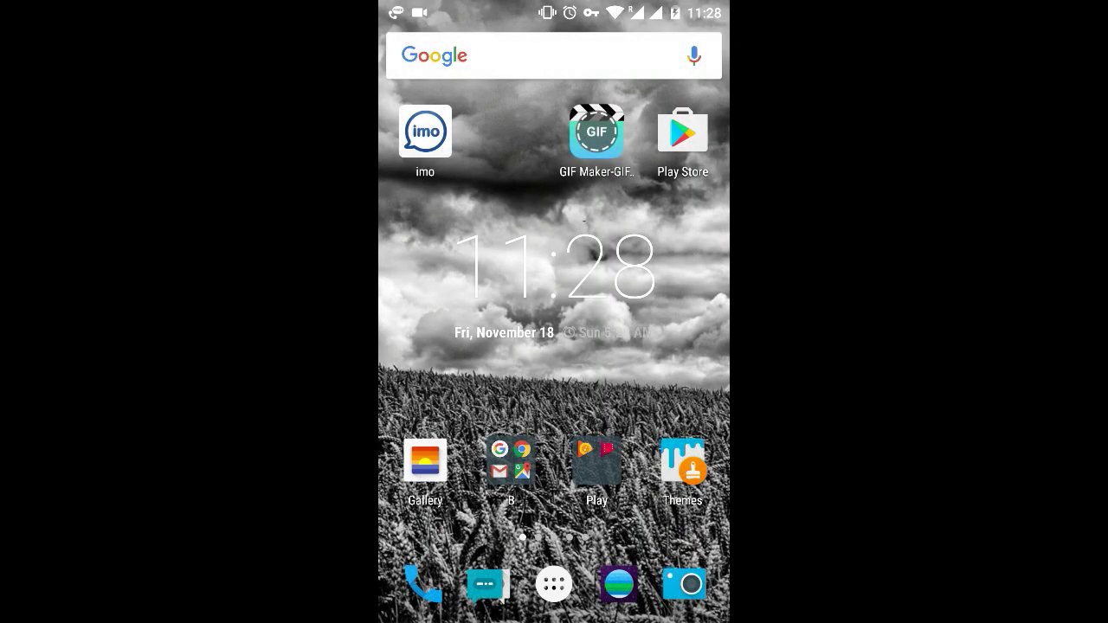
Swipe to the second home screen page, where the Olitham app icon sits.
left_click_drag(647, 396, 433, 396)
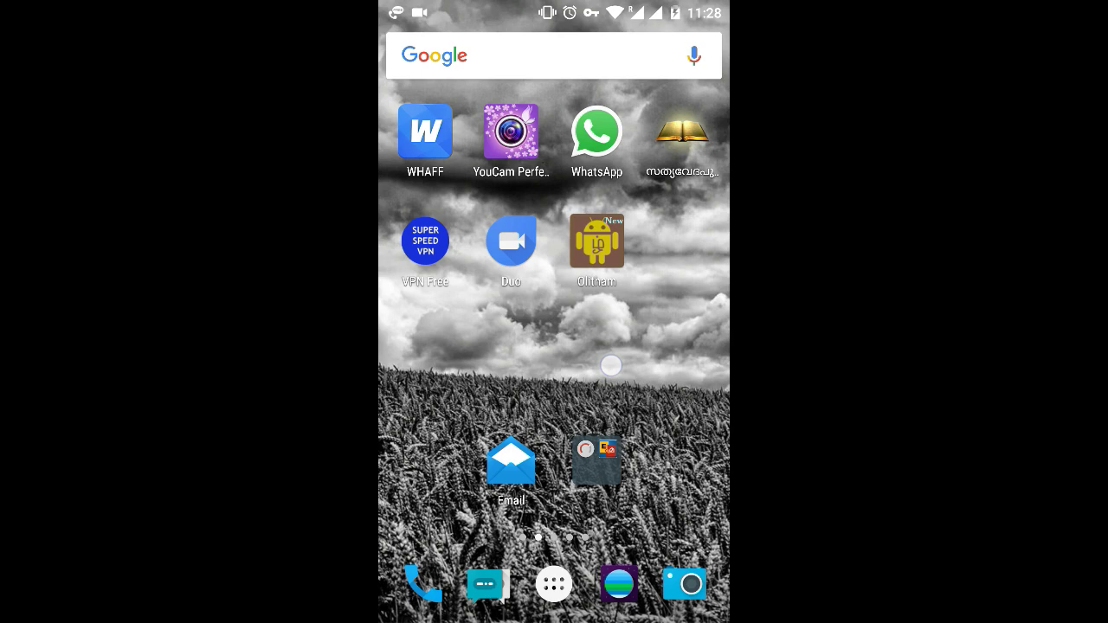
left_click_drag(611, 366, 674, 355)
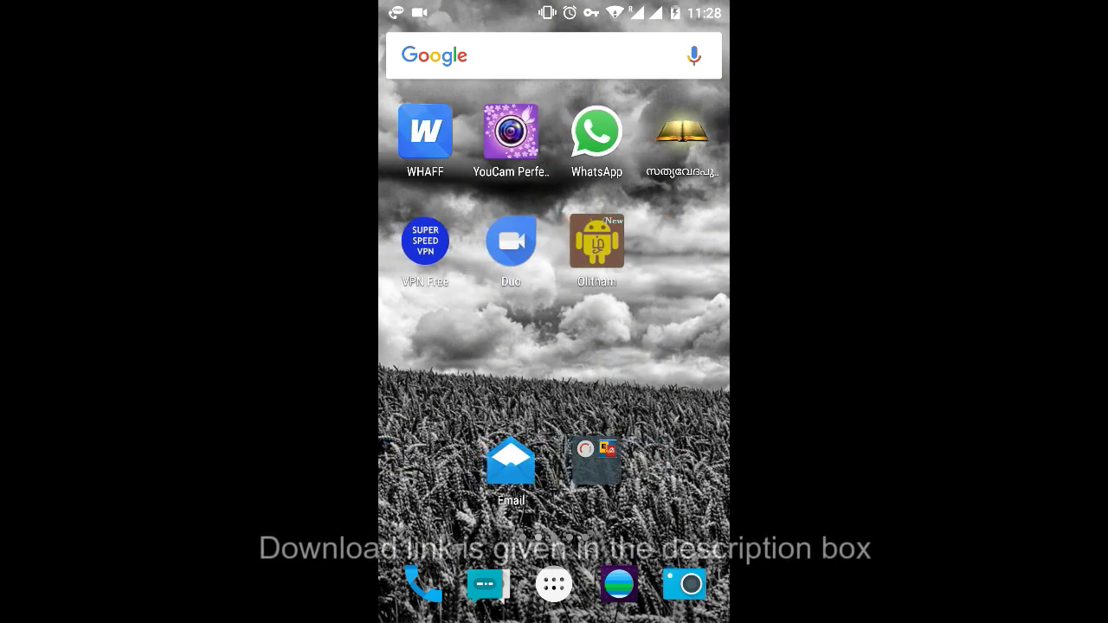
Launch Olitham and wait for its category grid (Latest, Malayalam, Tv) to load.
left_click(597, 241)
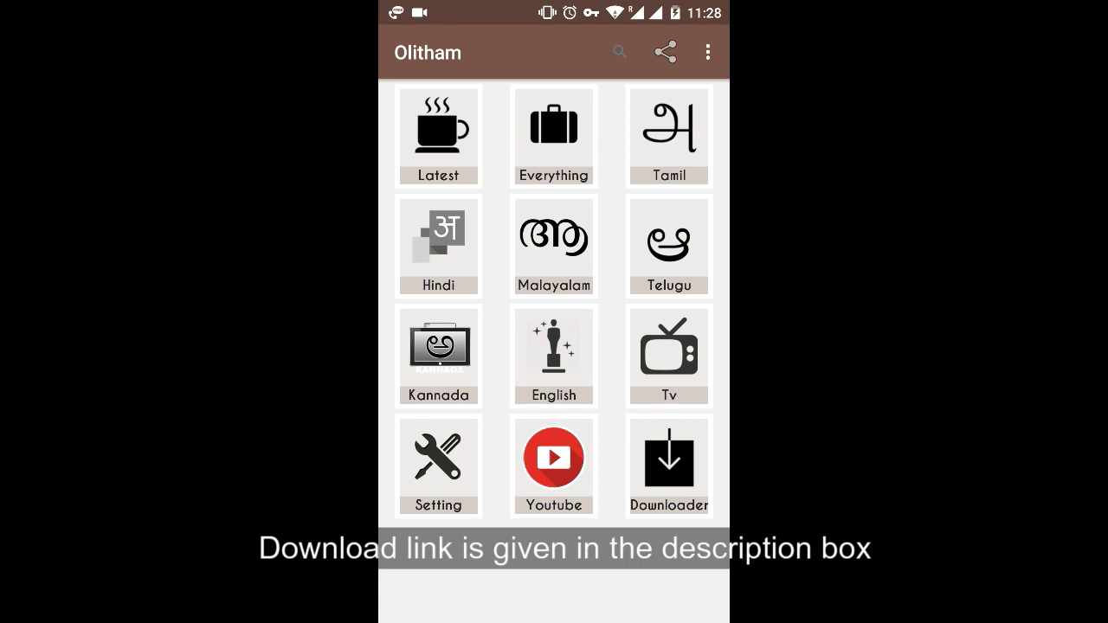
Open the Tv tile to load the channel-group list, including Malayalam.
left_click(669, 355)
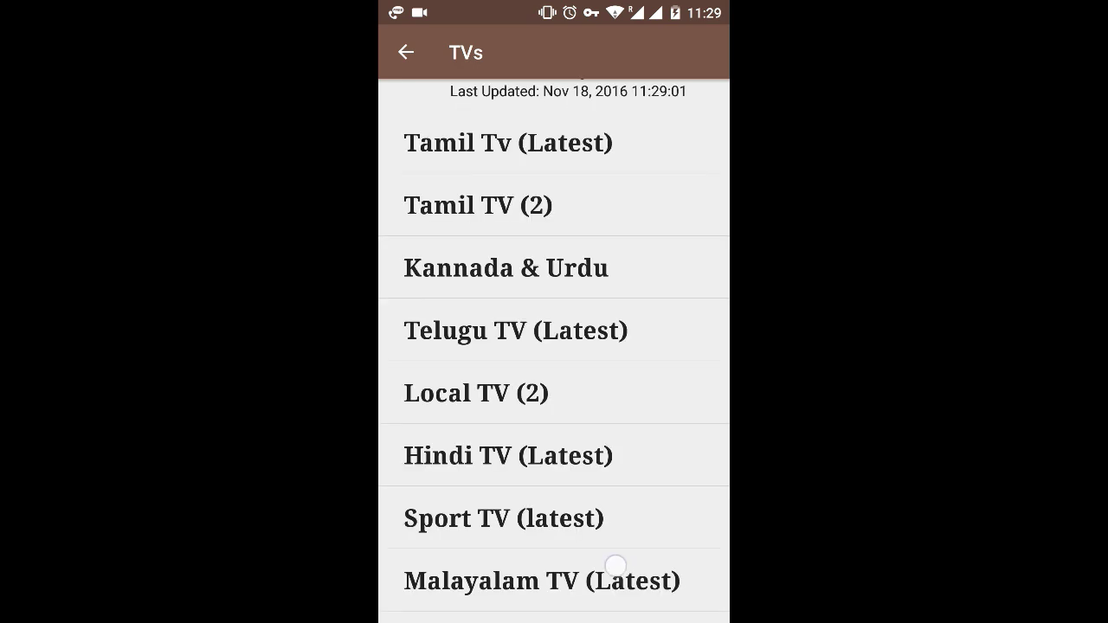
left_click_drag(615, 567, 645, 437)
left_click_drag(639, 549, 638, 470)
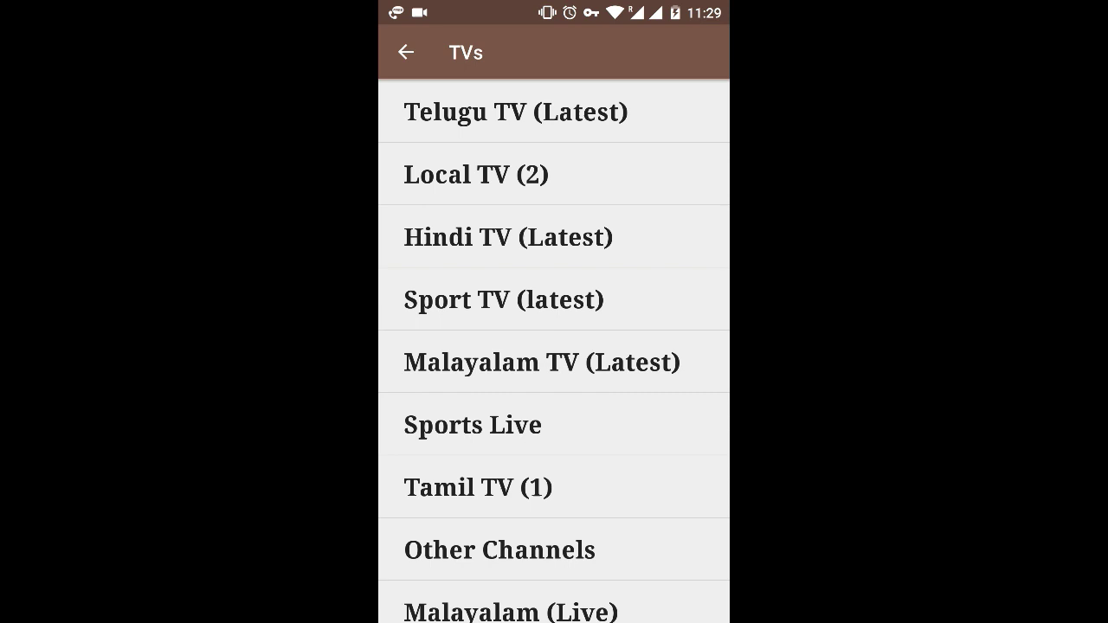
Open Malayalam TV (Latest) to list channels like Asianet, Media One and Kairali.
left_click(644, 370)
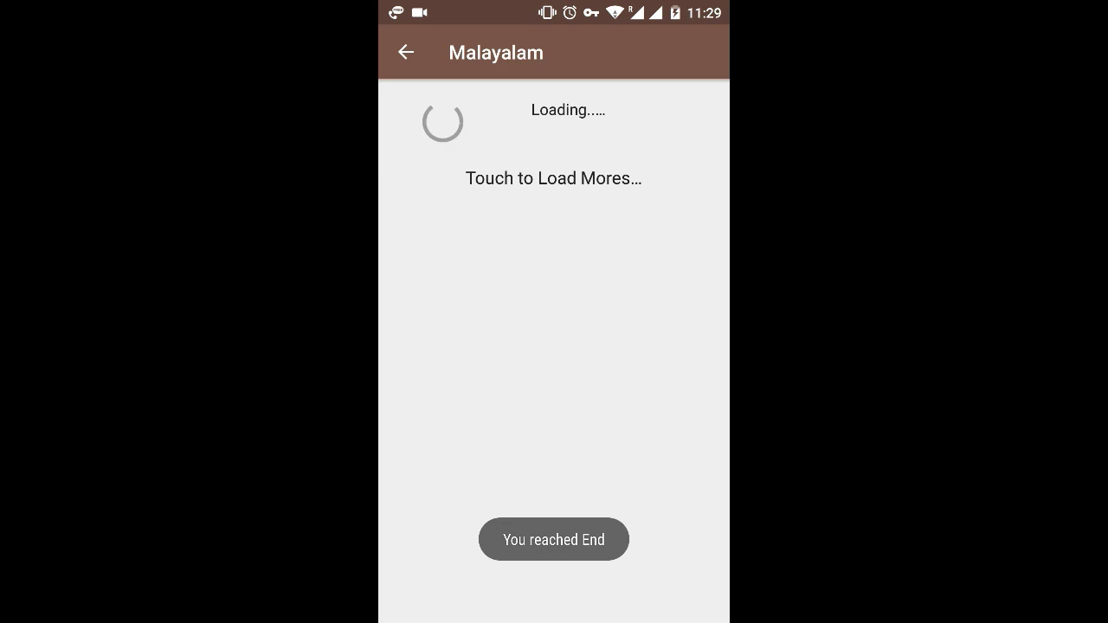
scroll(555, 359, "down", 5)
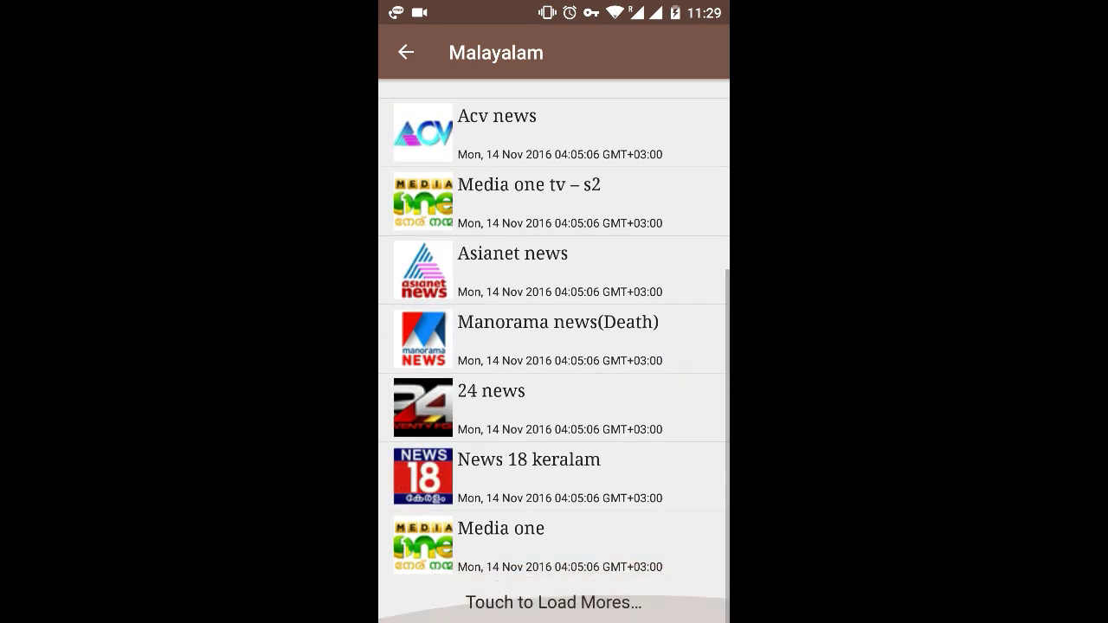
scroll(673, 493, "down", 5)
scroll(554, 360, "down", 4)
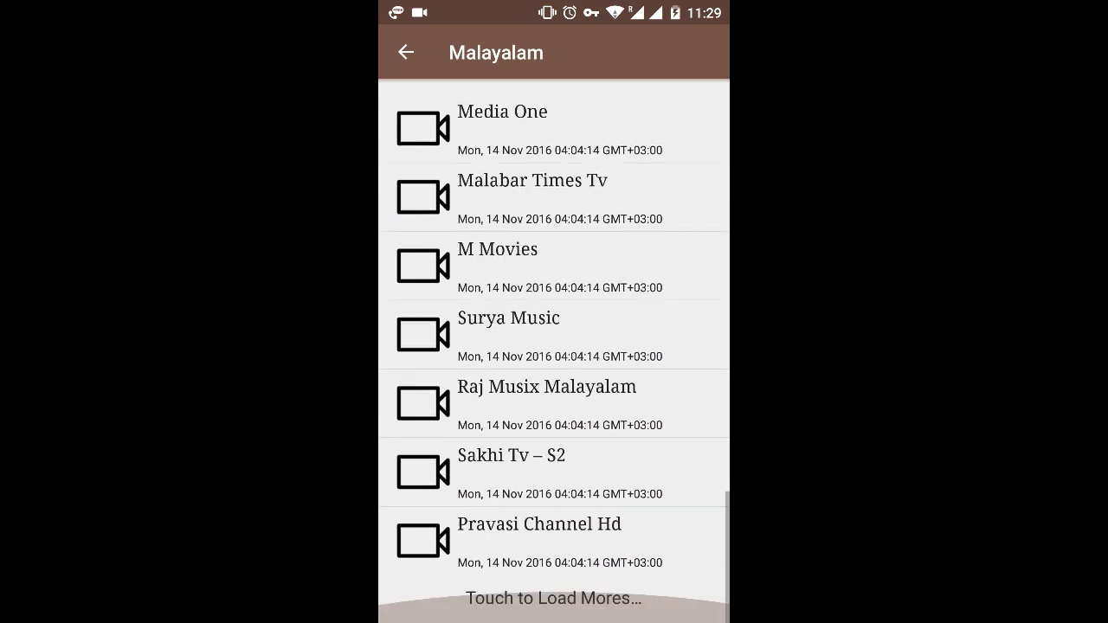
scroll(684, 372, "down", 3)
scroll(678, 410, "down", 3)
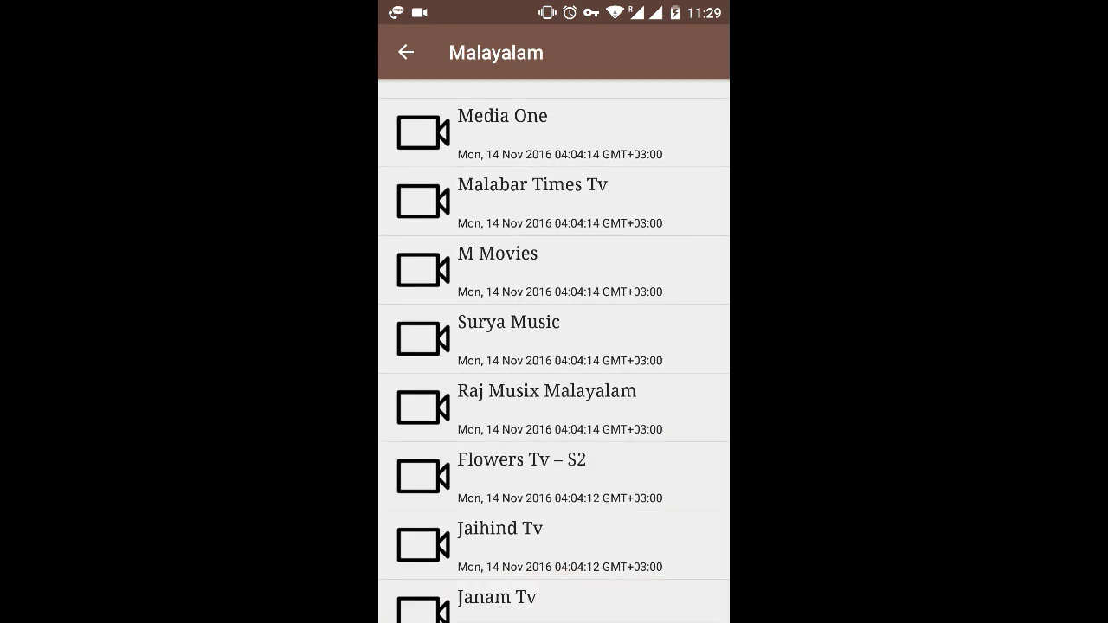
scroll(688, 371, "down", 3)
scroll(693, 344, "down", 5)
scroll(684, 372, "down", 3)
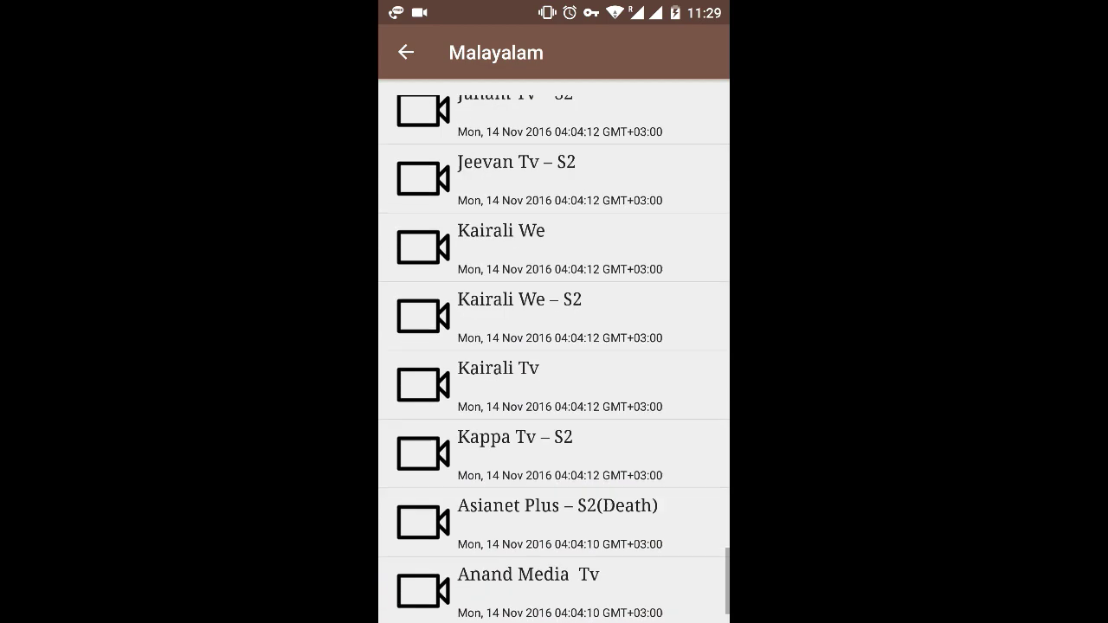
scroll(687, 388, "down", 3)
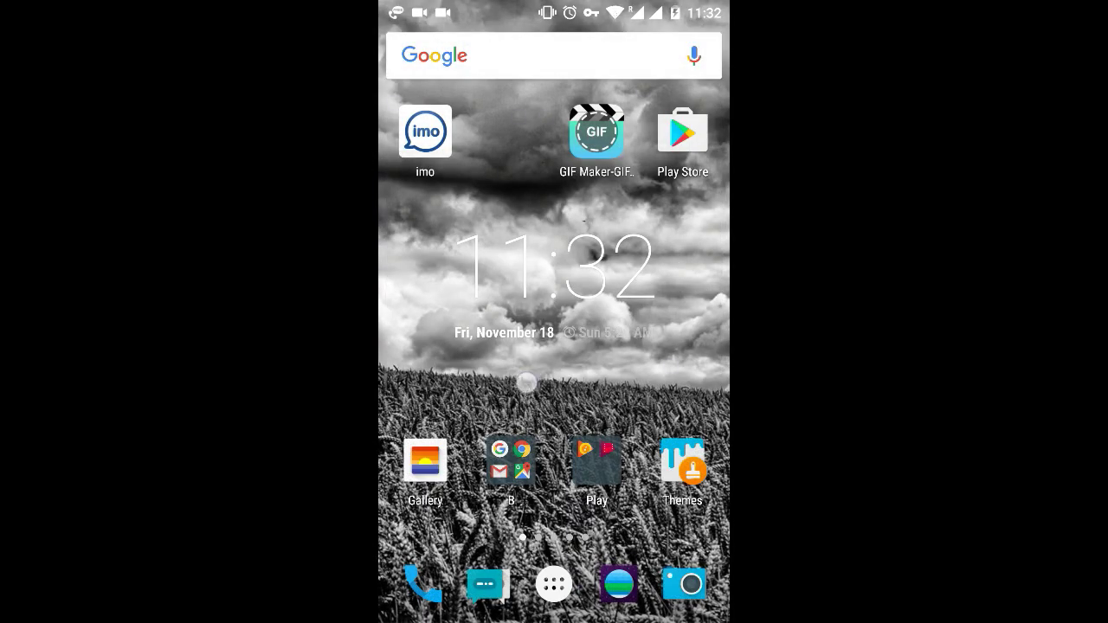
Swipe to the second home screen page with Olitham, WhatsApp and Duo.
left_click_drag(527, 383, 416, 384)
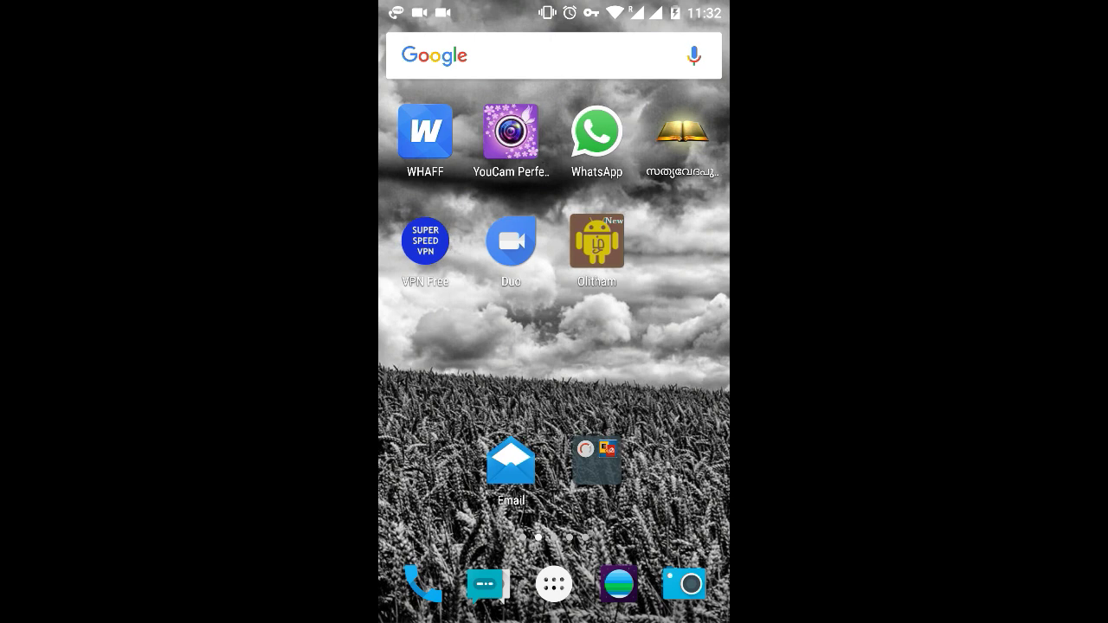